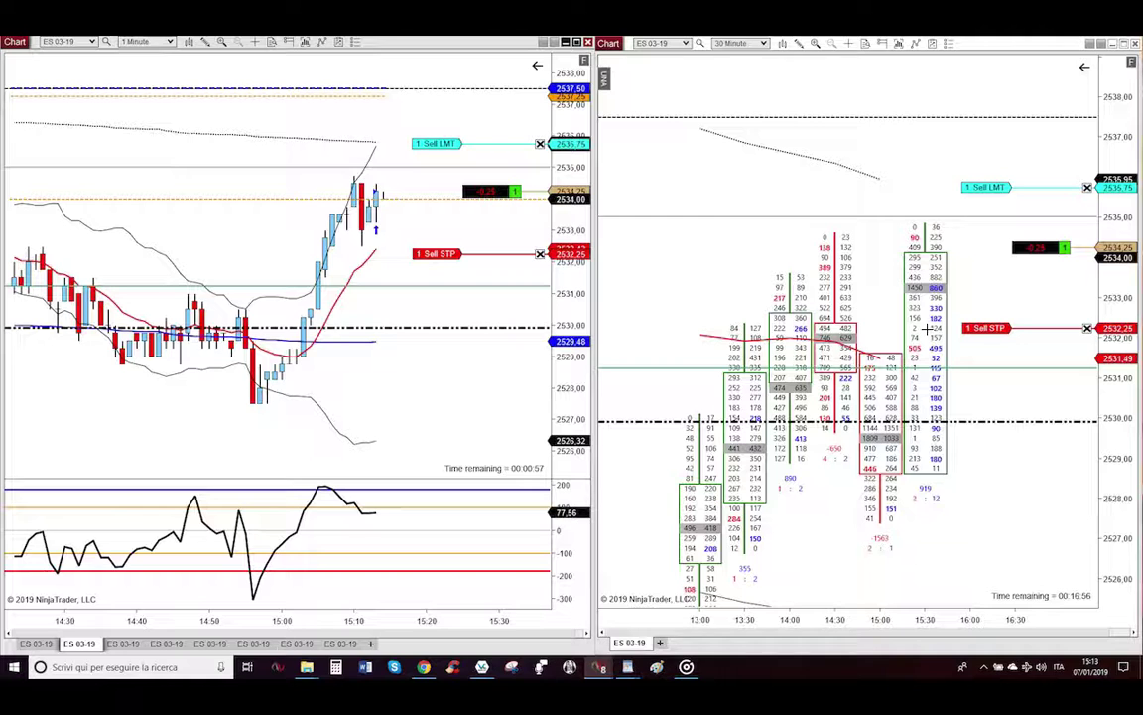
# Switch to the full-screen 30-minute ES 03-19 chart with multi-day volume profiles
pyautogui.hotkey('alt', 'Tab')
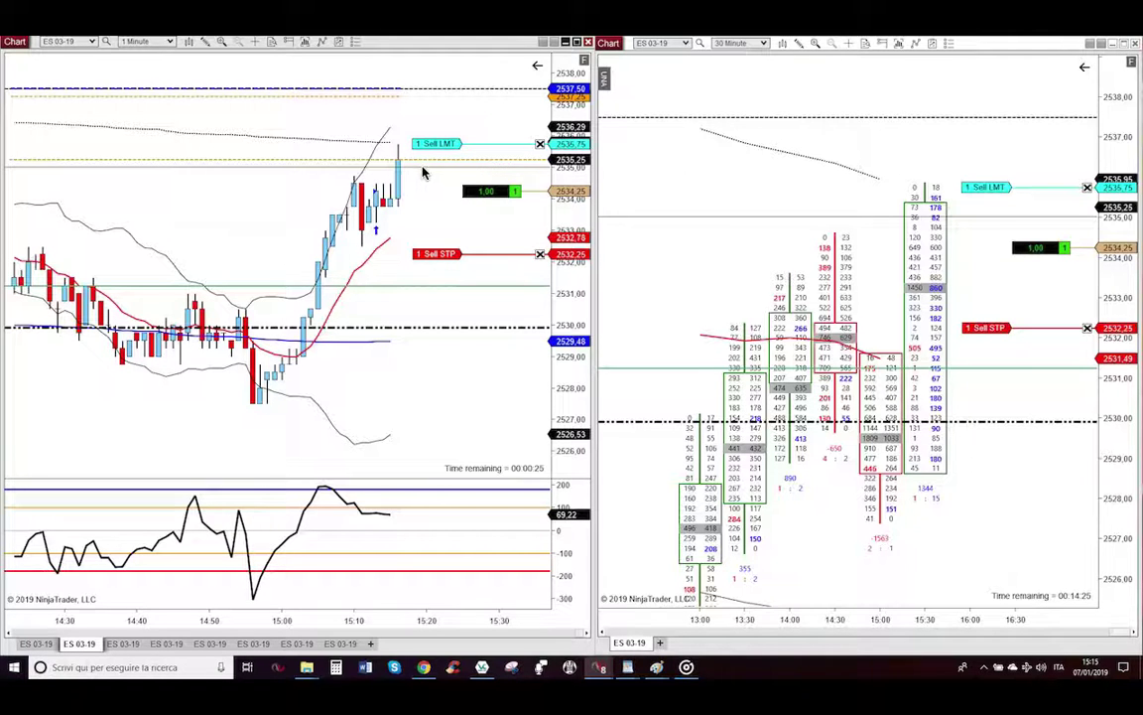
# Show the ES 03-19 trade on 5-minute bars with its Buy STP, Sell LMT and Sell STP orders
pyautogui.press('5')
pyautogui.press('Return')
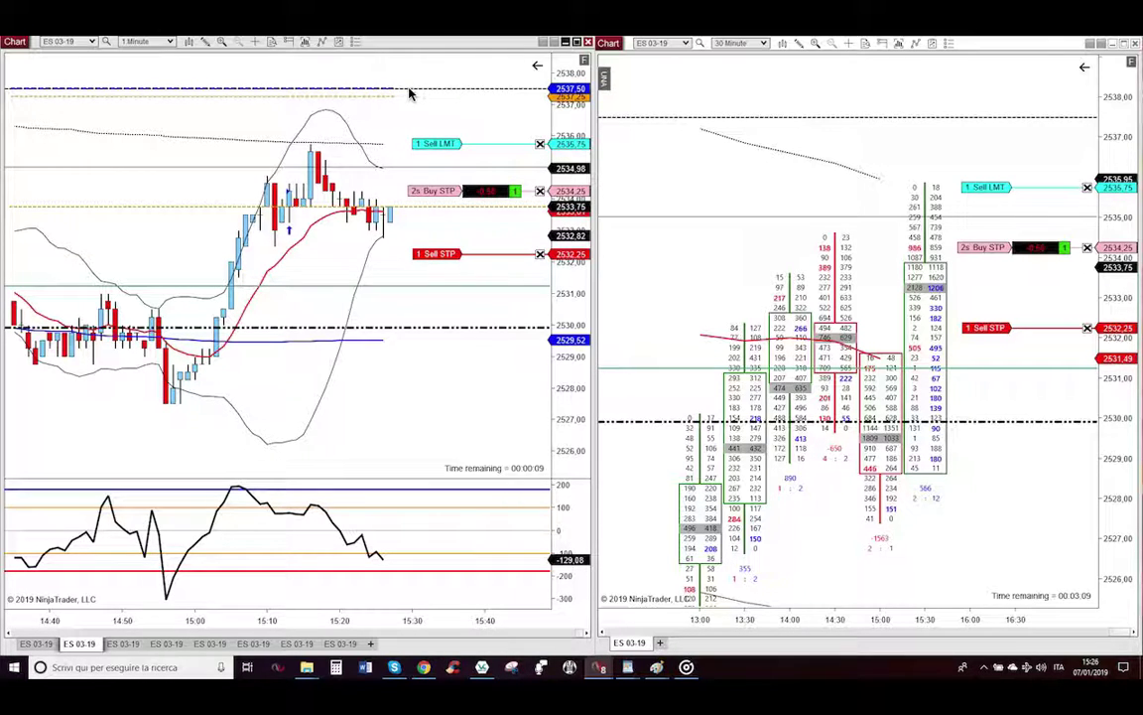
# Cycle the chart tabs to the 3 Minute ES 03-19 chart to view the trade
pyautogui.hotkey('ctrl', 'Tab')
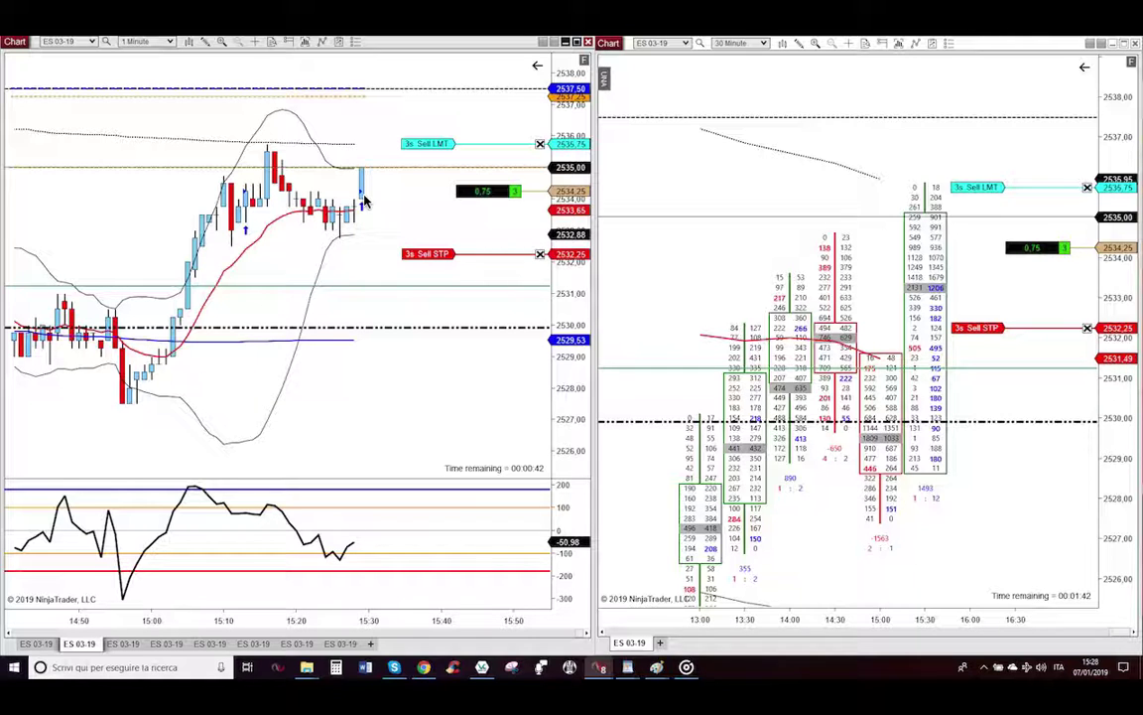
pyautogui.hotkey('ctrl', 'Tab')
pyautogui.hotkey('ctrl', 'Tab')
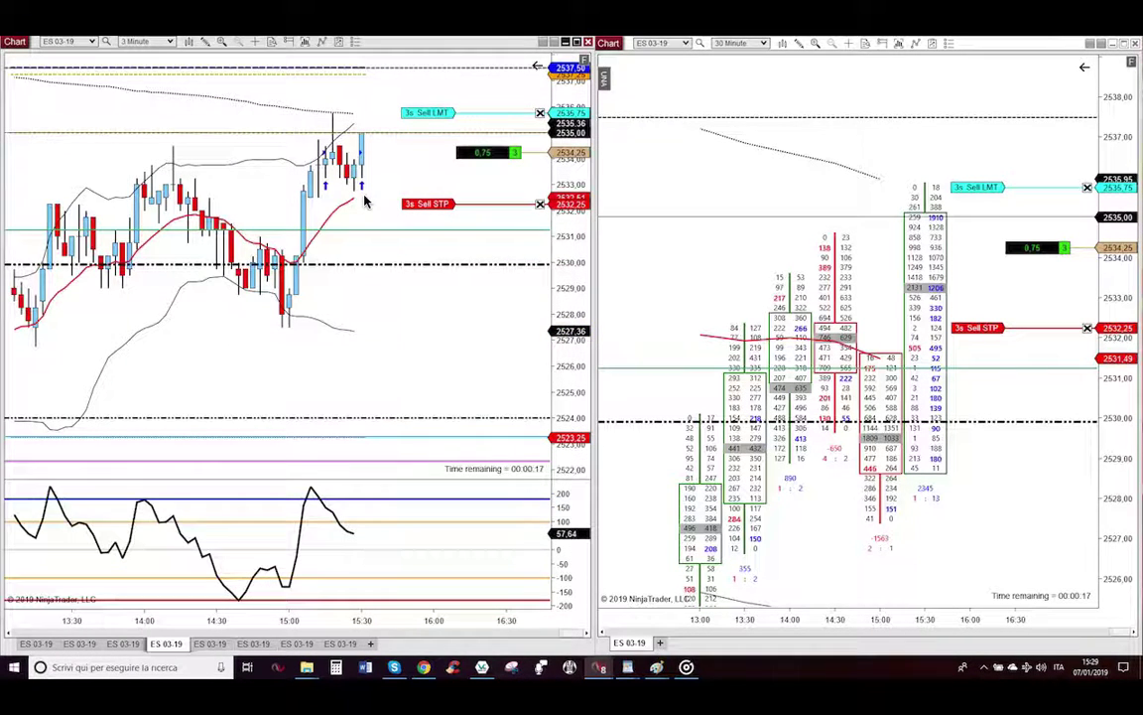